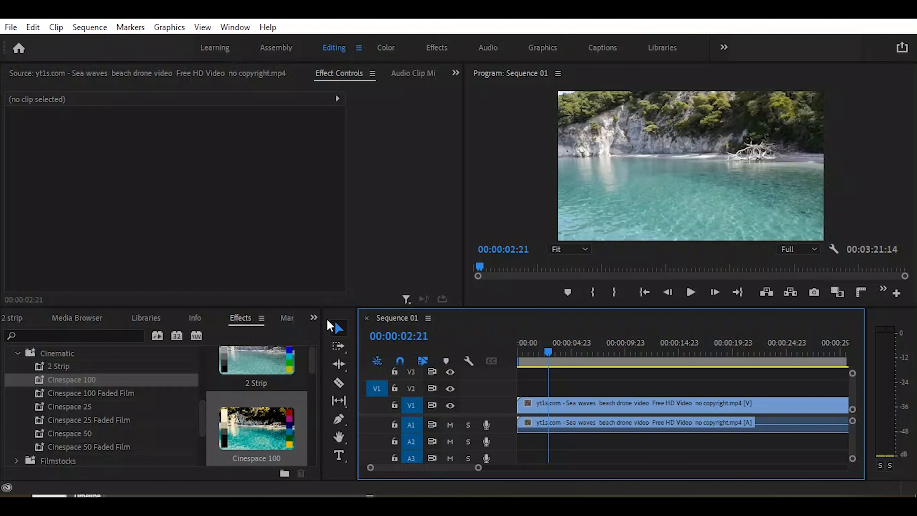
# Create a 1920 x 1080 adjustment layer at 23.976 fps and place it on track V2 at the start of the sequence.
pyautogui.click(313, 318)
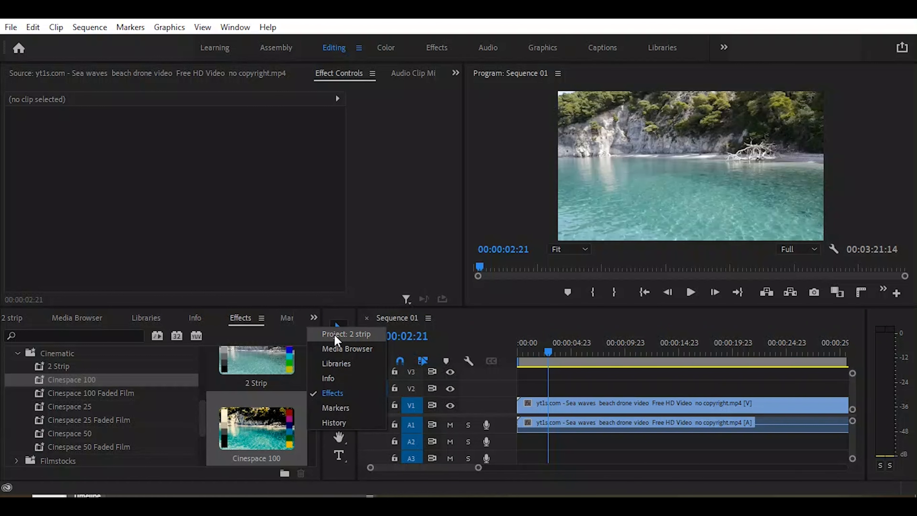
pyautogui.click(334, 334)
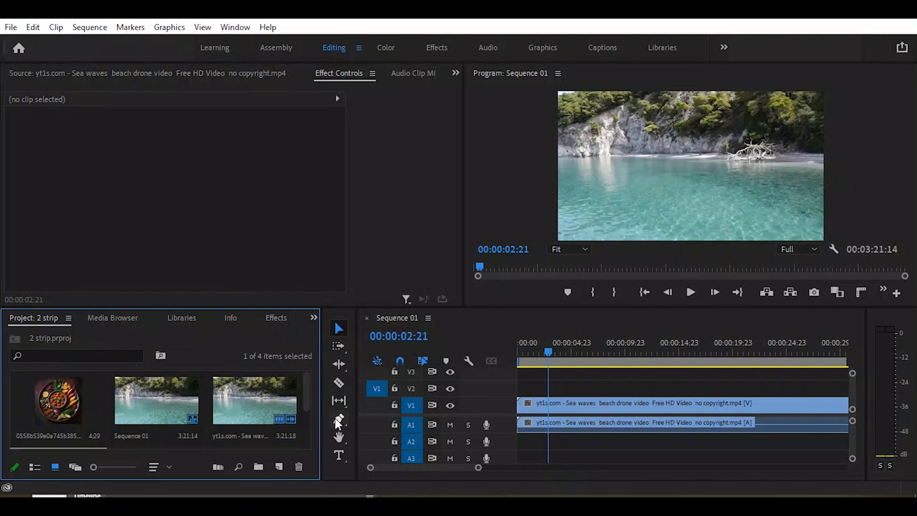
pyautogui.click(280, 468)
pyautogui.click(310, 363)
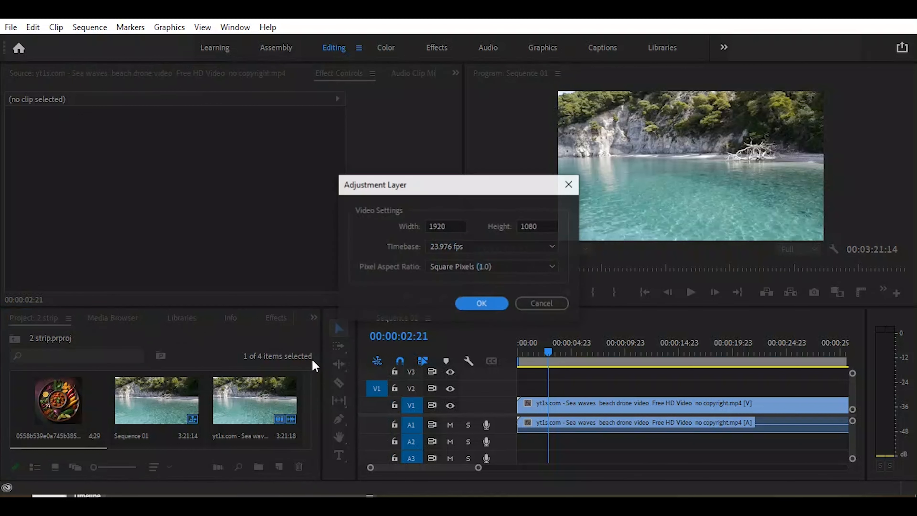
pyautogui.click(469, 305)
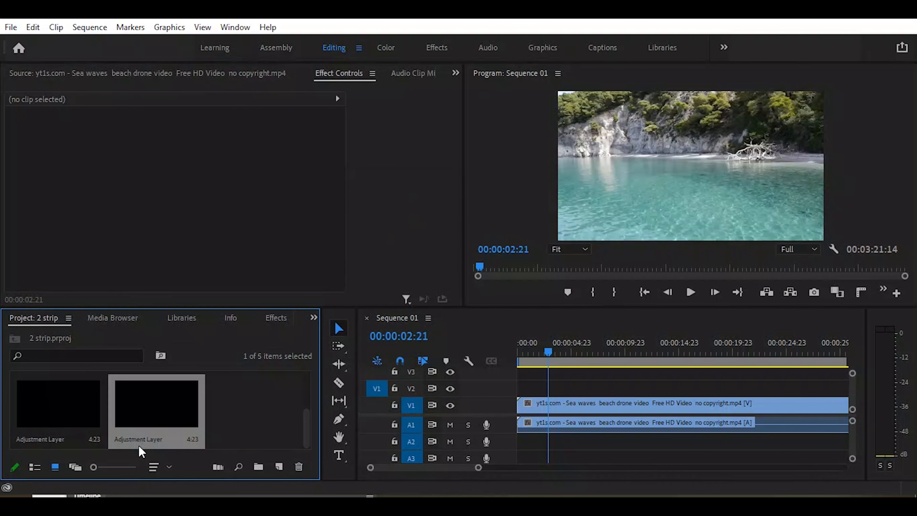
pyautogui.moveTo(159, 412); pyautogui.dragTo(514, 392)
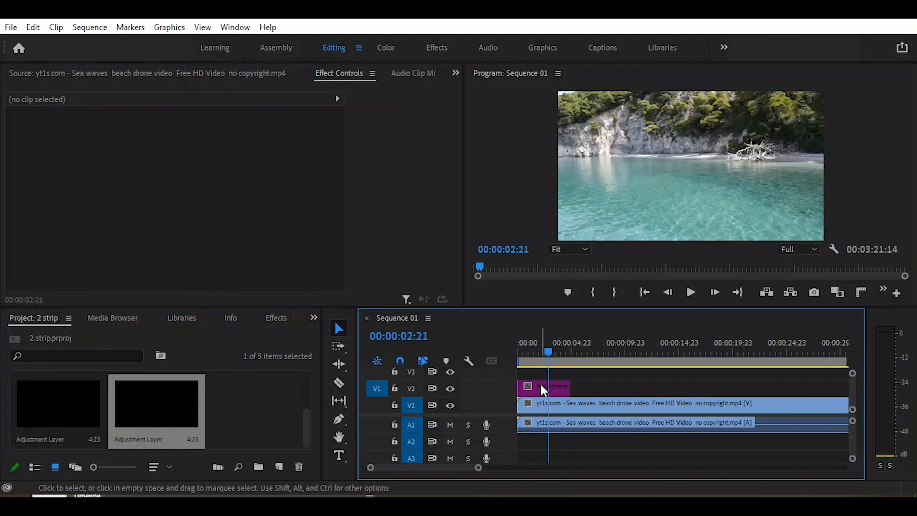
# Turn off Uniform Scale for the adjustment layer on V2 and set its Scale Width to 50.
pyautogui.click(547, 390)
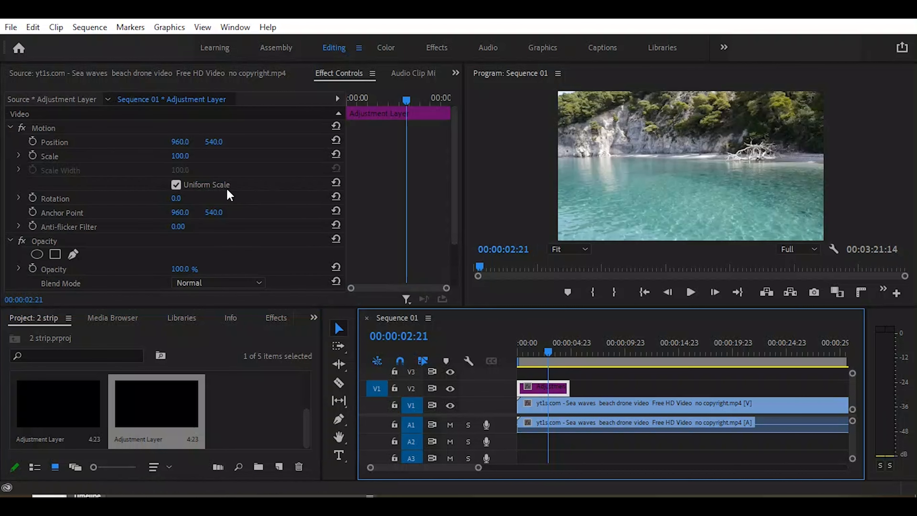
pyautogui.click(176, 185)
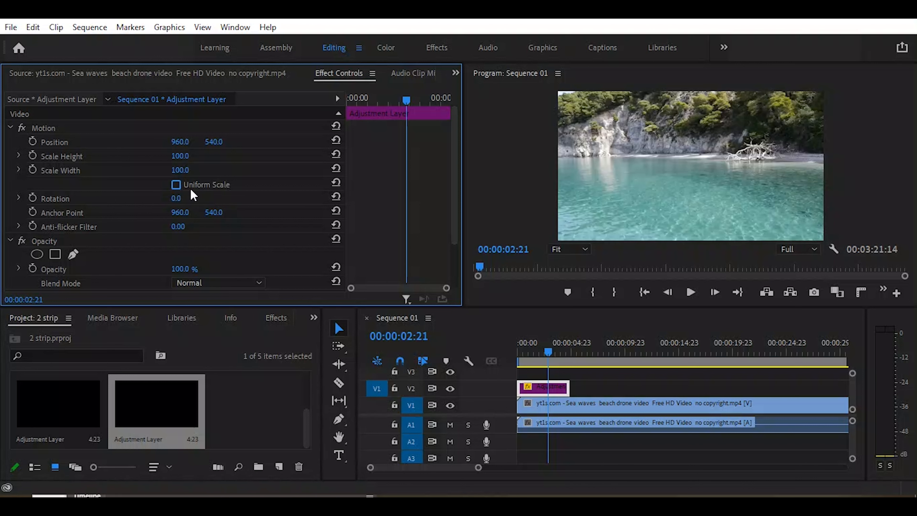
pyautogui.click(180, 170)
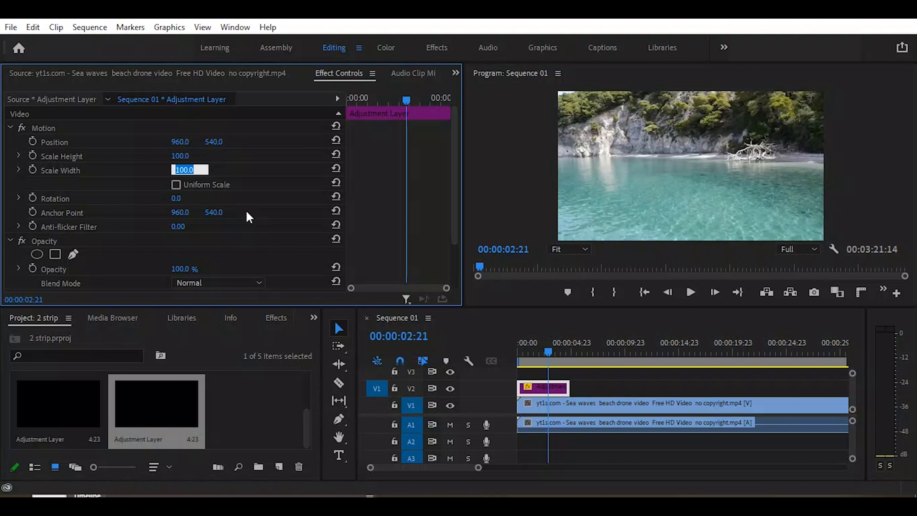
pyautogui.write('50')
pyautogui.press('Return')
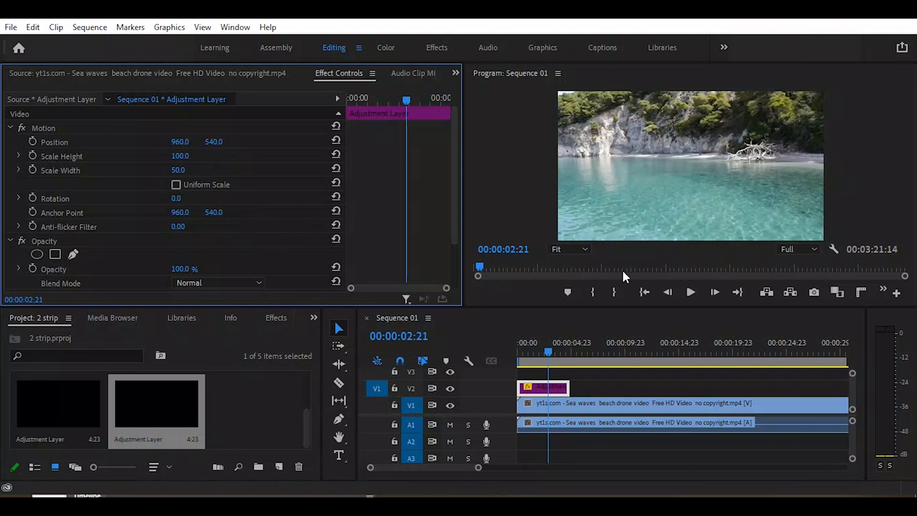
# Shift the adjustment layer over the left half of the frame by setting its horizontal position to 488.
pyautogui.doubleClick(561, 383)
pyautogui.click(628, 167)
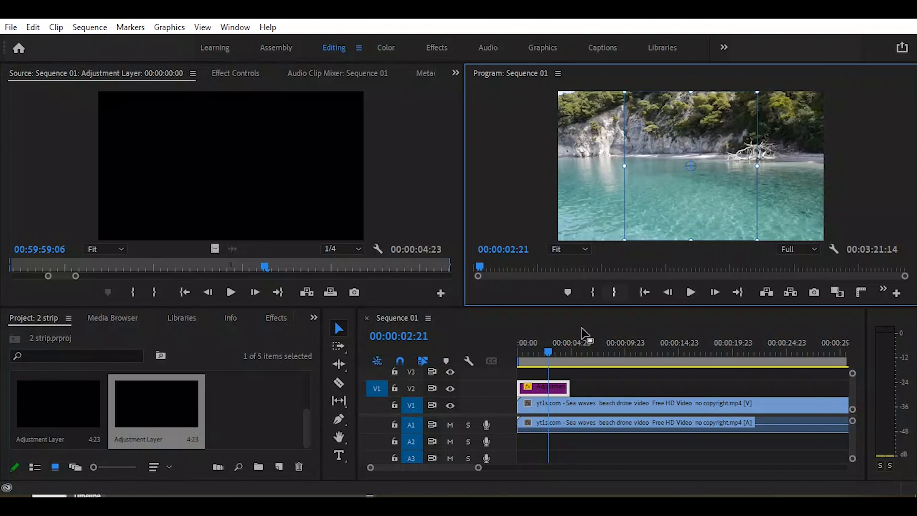
pyautogui.click(540, 497)
pyautogui.click(236, 74)
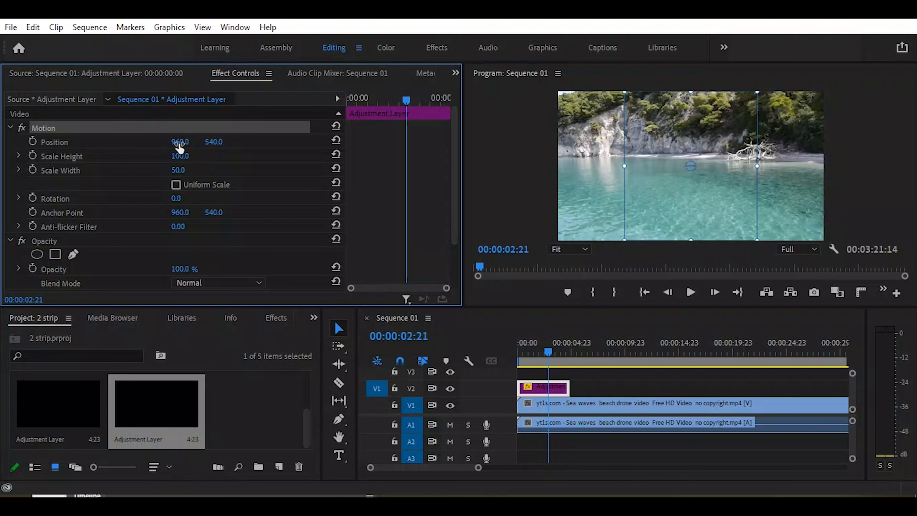
pyautogui.moveTo(180, 147); pyautogui.dragTo(9, 147)
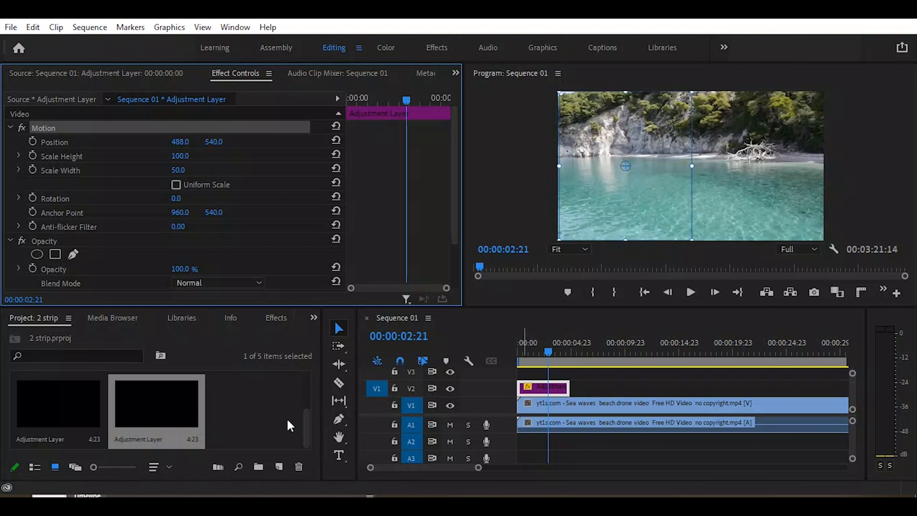
# Try the cinematic 2 Strip Lumetri preset on the adjustment layer.
pyautogui.click(313, 318)
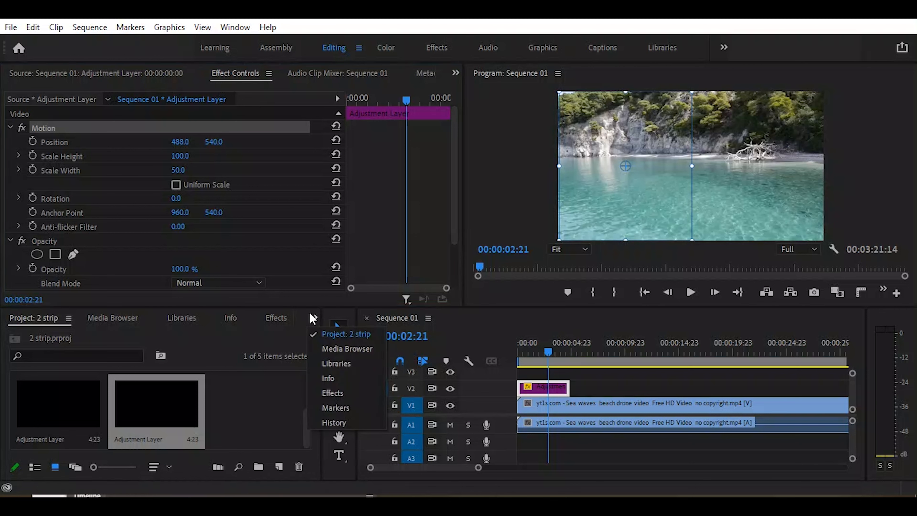
pyautogui.click(343, 395)
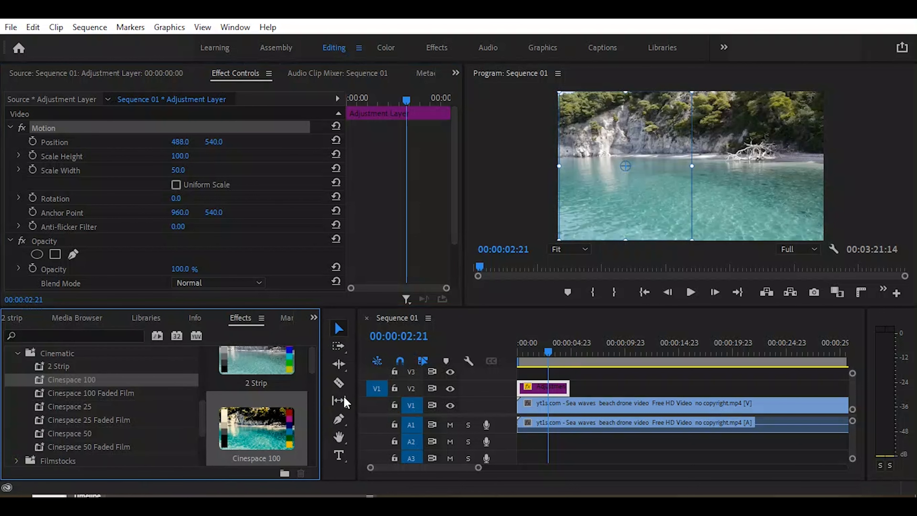
pyautogui.click(58, 366)
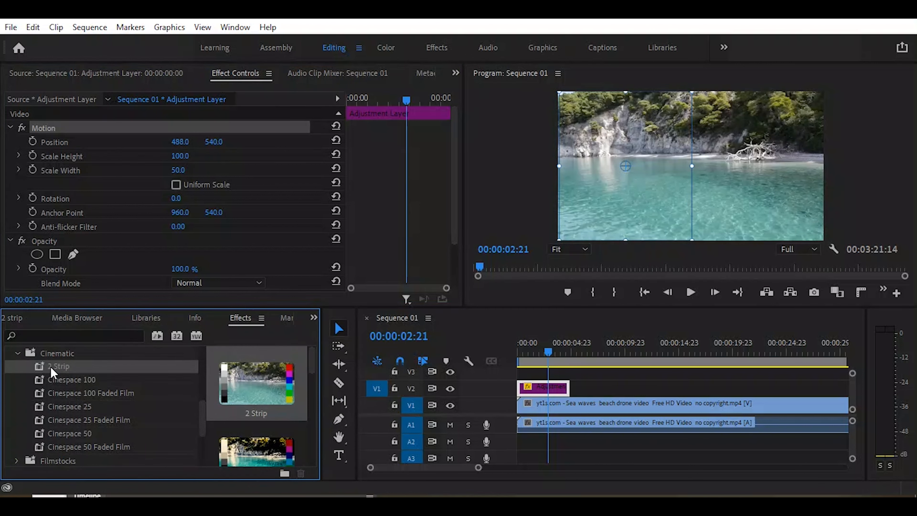
pyautogui.moveTo(56, 368); pyautogui.dragTo(543, 388)
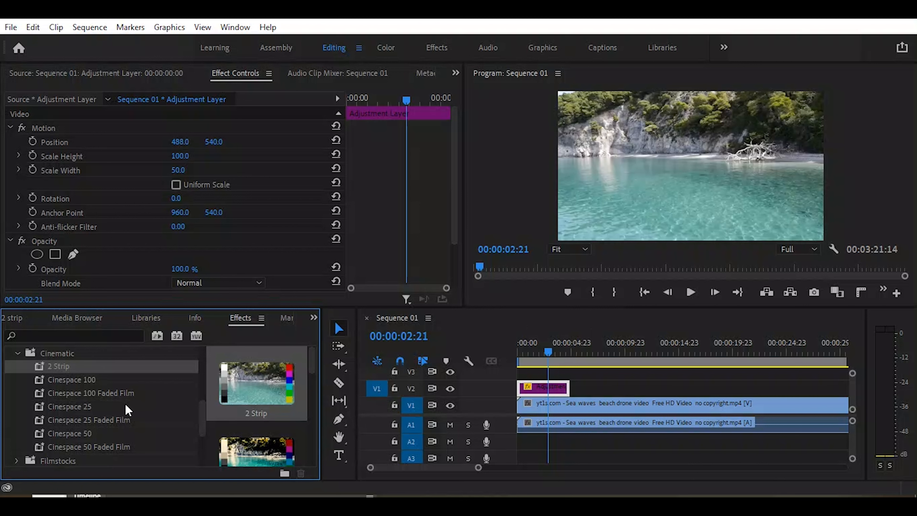
# Try the Cinespace 100 and Cinespace 100 Faded Film presets on the adjustment layer, undoing each one.
pyautogui.click(58, 381)
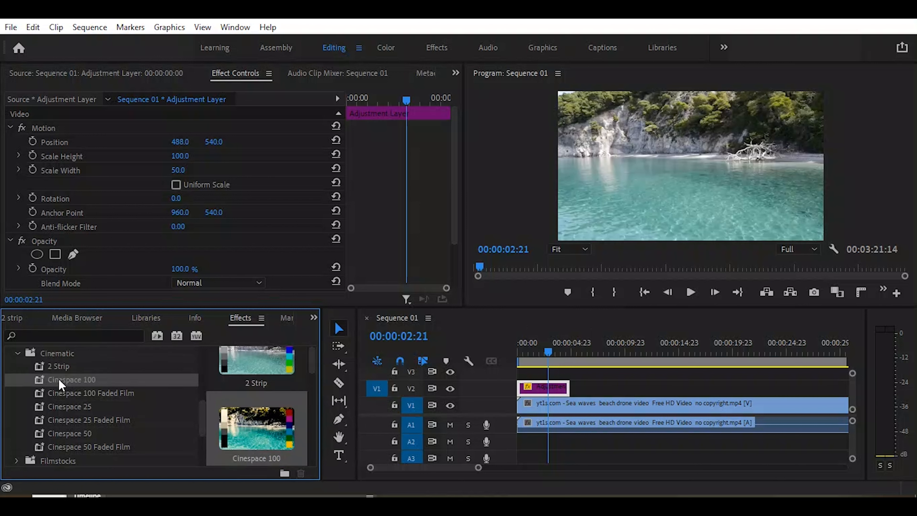
pyautogui.moveTo(58, 379); pyautogui.dragTo(543, 387)
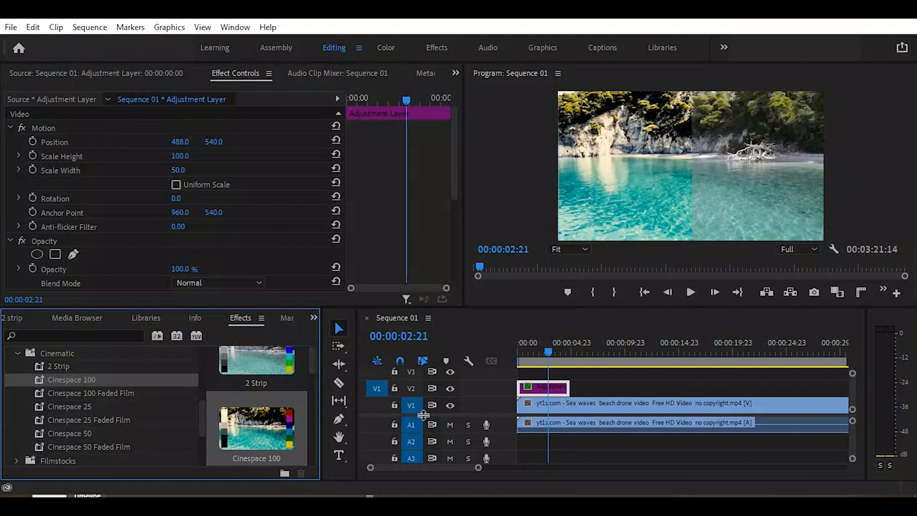
pyautogui.hotkey('ctrl', 'z')
pyautogui.click(78, 394)
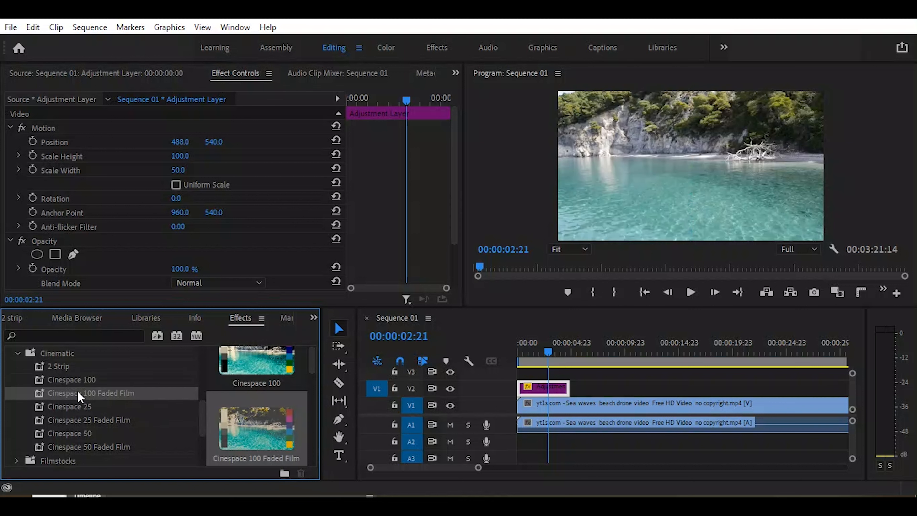
pyautogui.moveTo(60, 393); pyautogui.dragTo(542, 386)
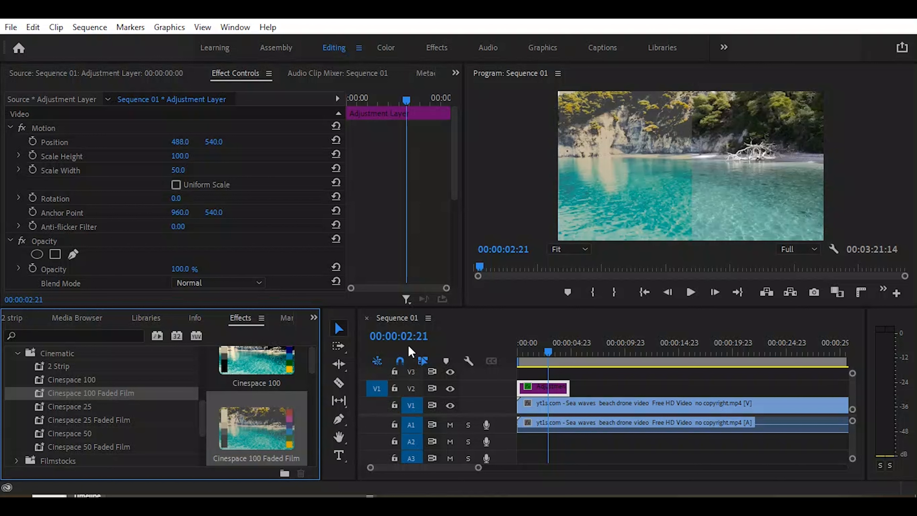
pyautogui.hotkey('ctrl', 'z')
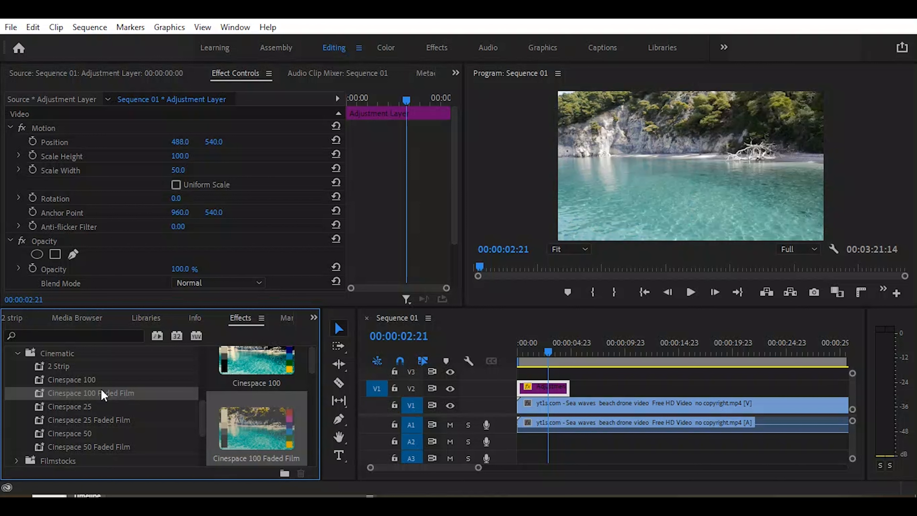
# Try the Cinespace 25 and Cinespace 25 Faded Film presets on the adjustment layer, undoing each one.
pyautogui.click(66, 411)
pyautogui.moveTo(65, 409); pyautogui.dragTo(542, 390)
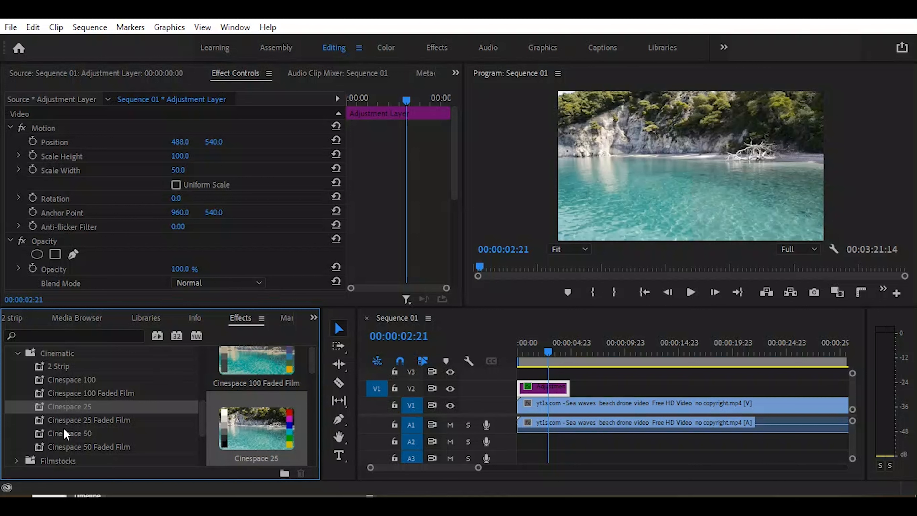
pyautogui.hotkey('ctrl', 'z')
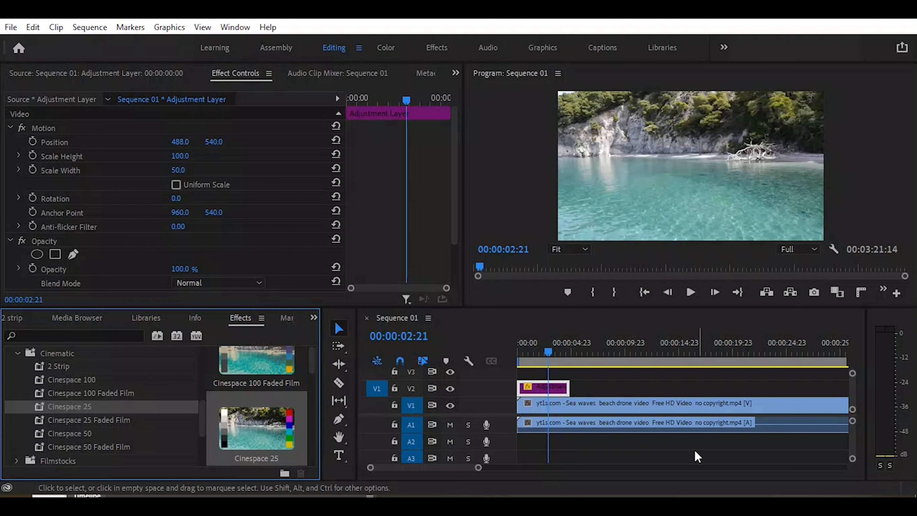
pyautogui.moveTo(75, 422); pyautogui.dragTo(535, 392)
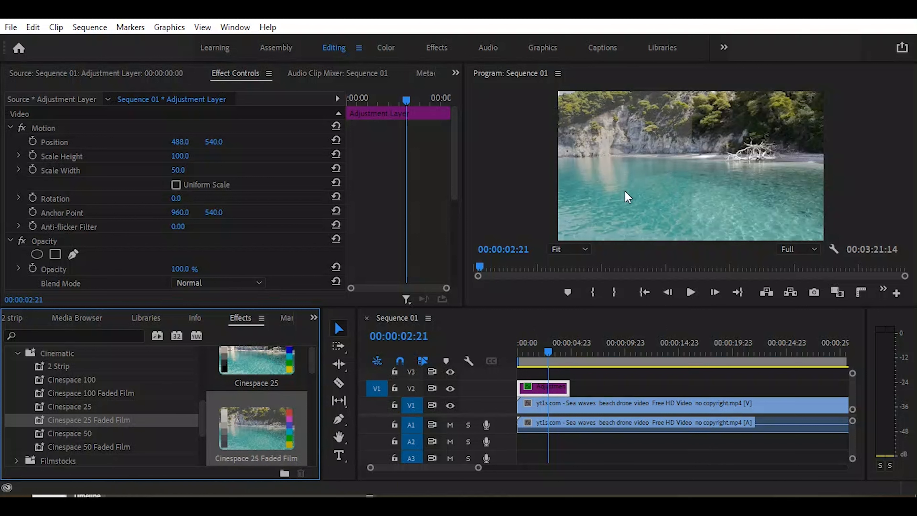
pyautogui.hotkey('ctrl', 'z')
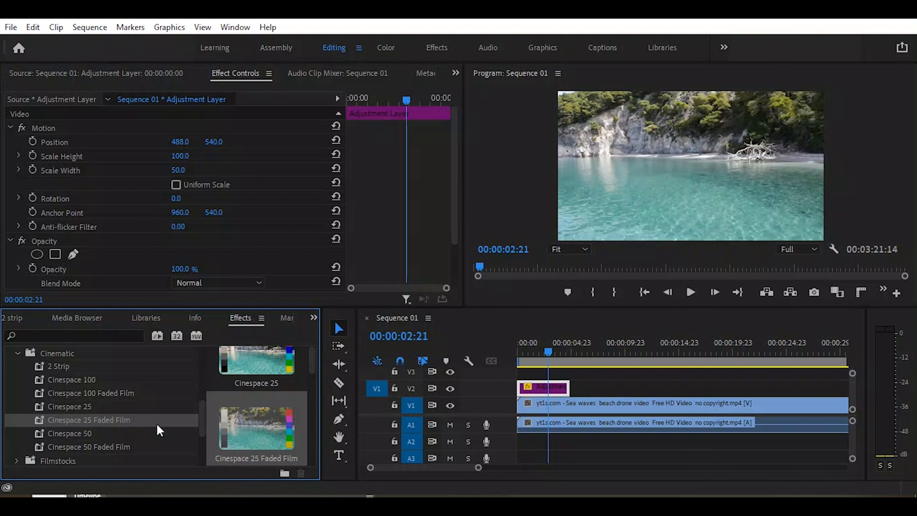
# Apply the Cinespace 50 preset to the adjustment layer and preview the Cinespace 50 Faded Film thumbnail.
pyautogui.click(83, 436)
pyautogui.moveTo(72, 435); pyautogui.dragTo(542, 388)
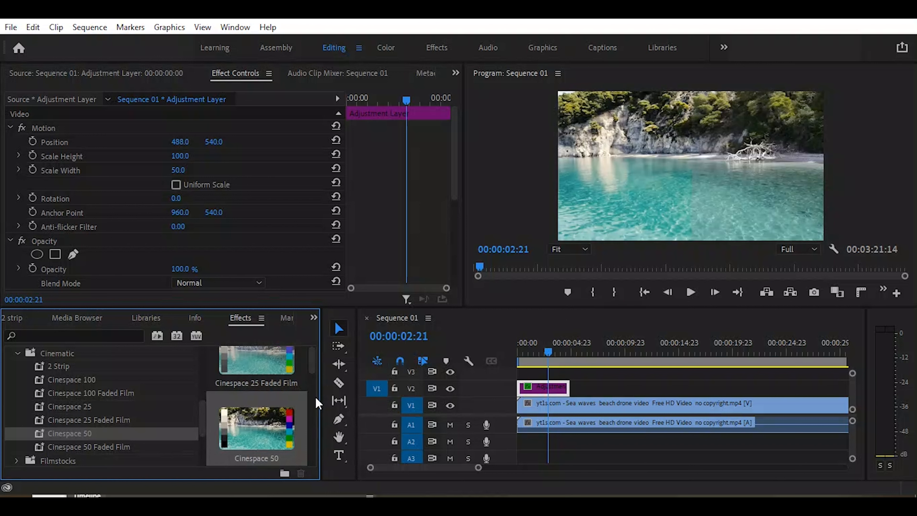
pyautogui.click(82, 449)
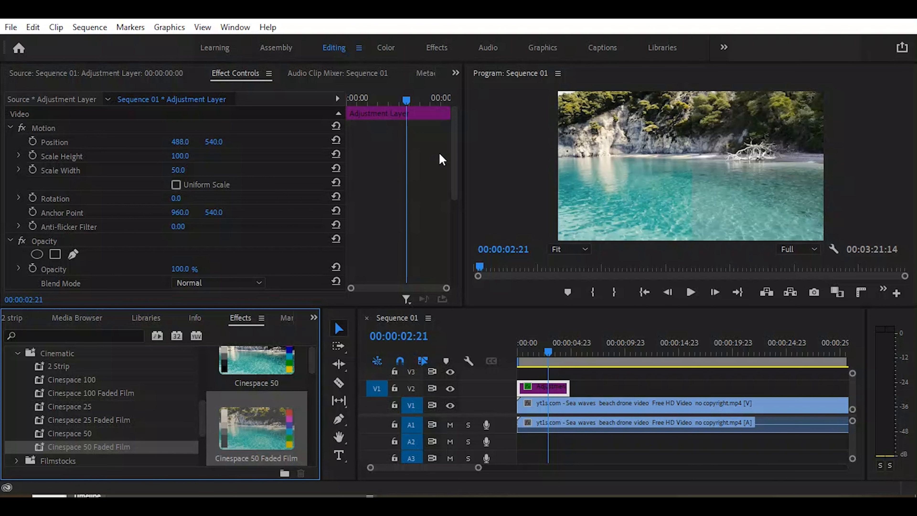
# In the Basic Correction of the Cinespace 50 Lumetri effect, set Temperature to 47 and Tint to 9.
pyautogui.moveTo(455, 187); pyautogui.dragTo(457, 246)
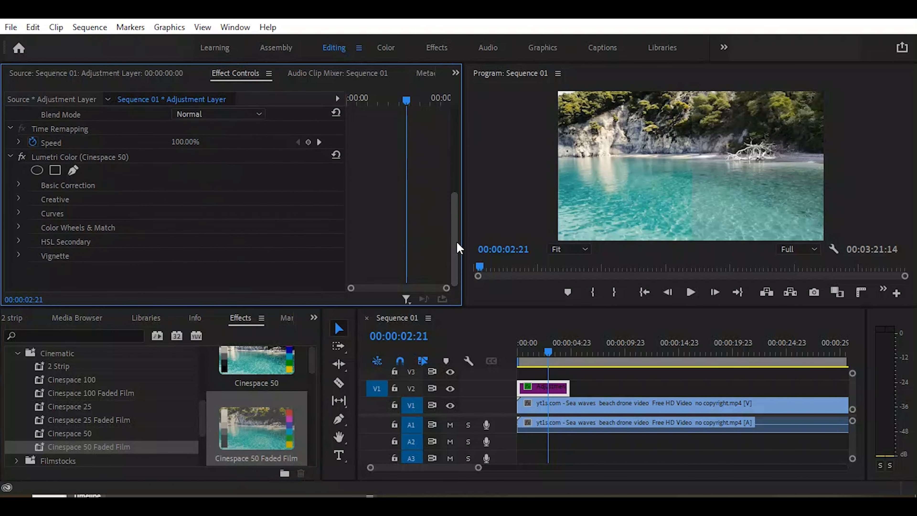
pyautogui.click(19, 184)
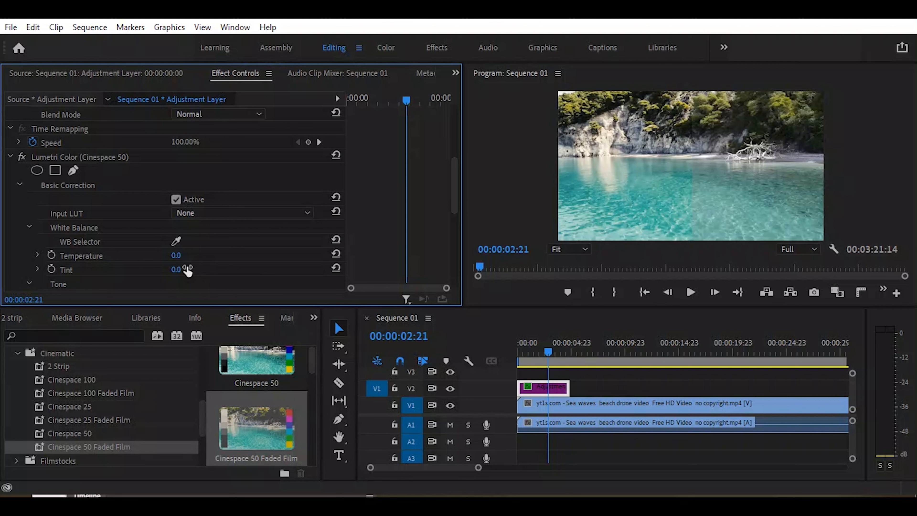
pyautogui.moveTo(178, 256)
pyautogui.mouseDown()
pyautogui.moveTo(217, 256)
pyautogui.moveTo(193, 256)
pyautogui.mouseUp()
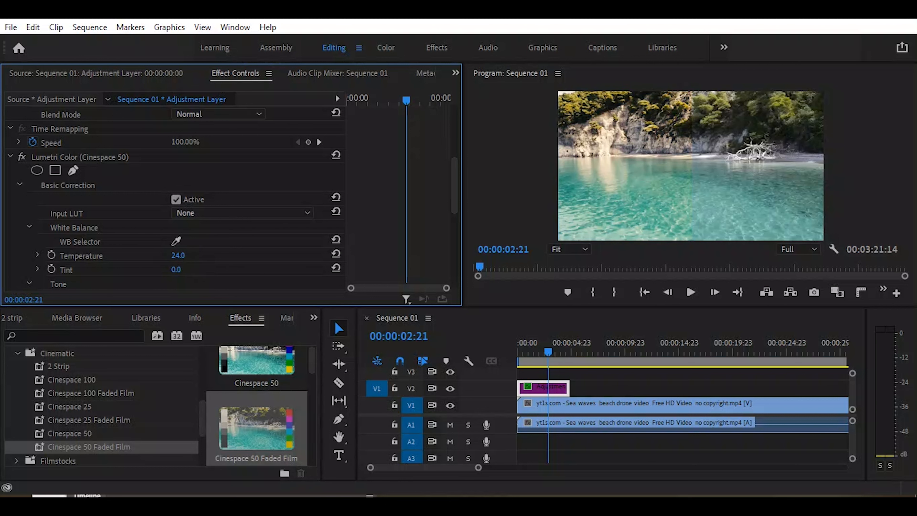
pyautogui.moveTo(193, 256)
pyautogui.mouseDown()
pyautogui.moveTo(195, 270)
pyautogui.moveTo(209, 270)
pyautogui.moveTo(184, 270)
pyautogui.mouseUp()
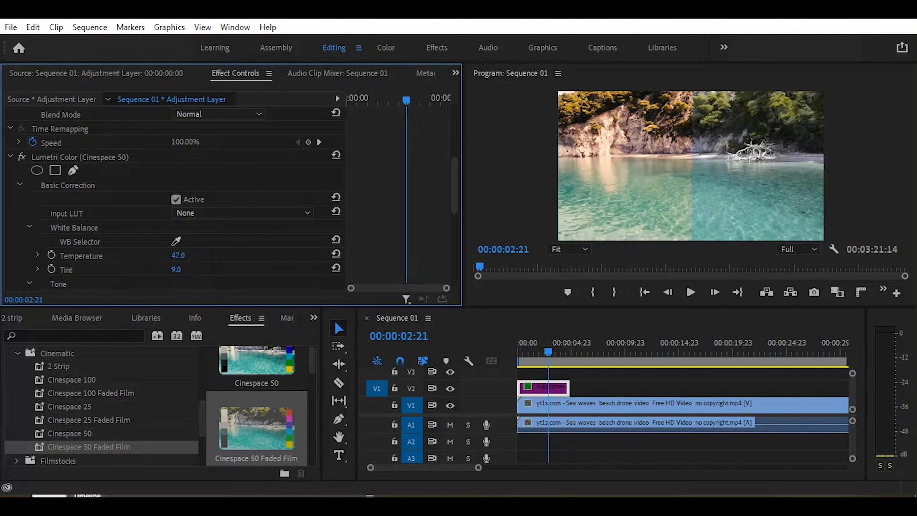
# Set the Exposure of the Cinespace 50 Lumetri effect to 0.1.
pyautogui.scroll(-1, 252, 245)
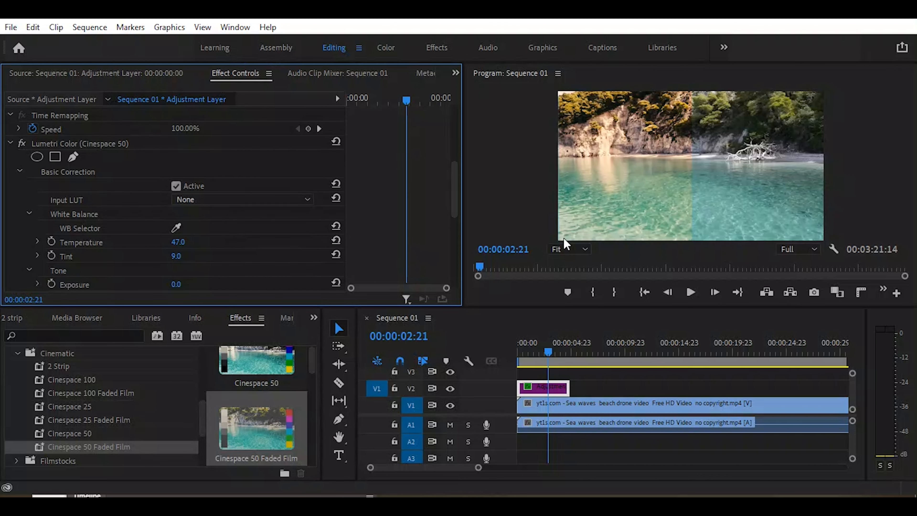
pyautogui.scroll(-2, 227, 269)
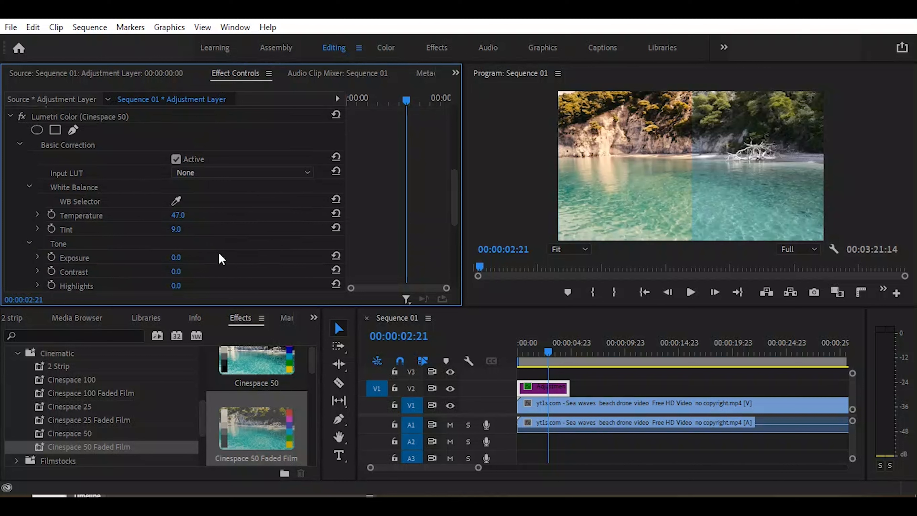
pyautogui.moveTo(184, 262)
pyautogui.mouseDown()
pyautogui.moveTo(197, 263)
pyautogui.moveTo(184, 263)
pyautogui.mouseUp()
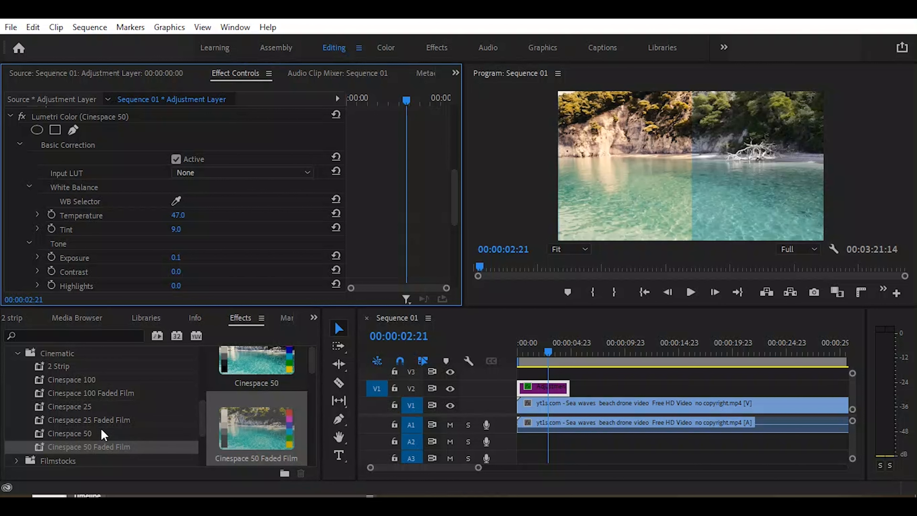
pyautogui.scroll(-1, 101, 427)
pyautogui.scroll(2, 101, 427)
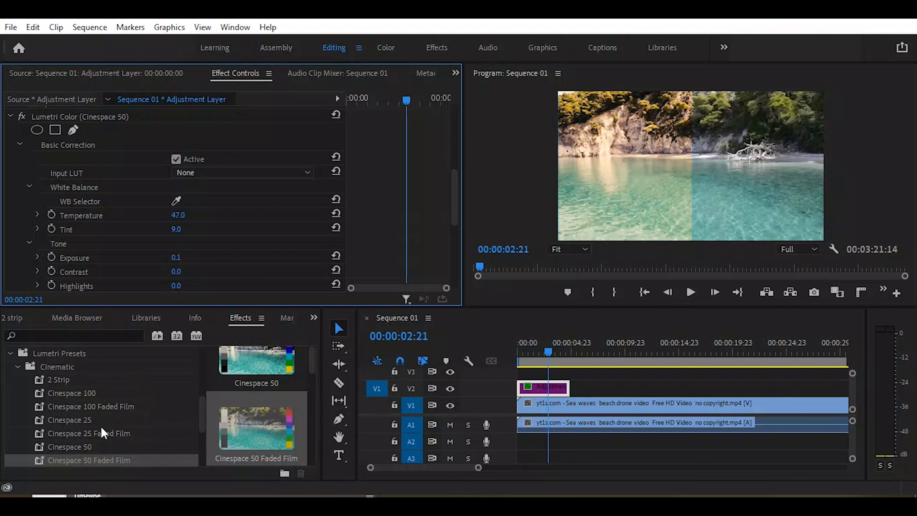